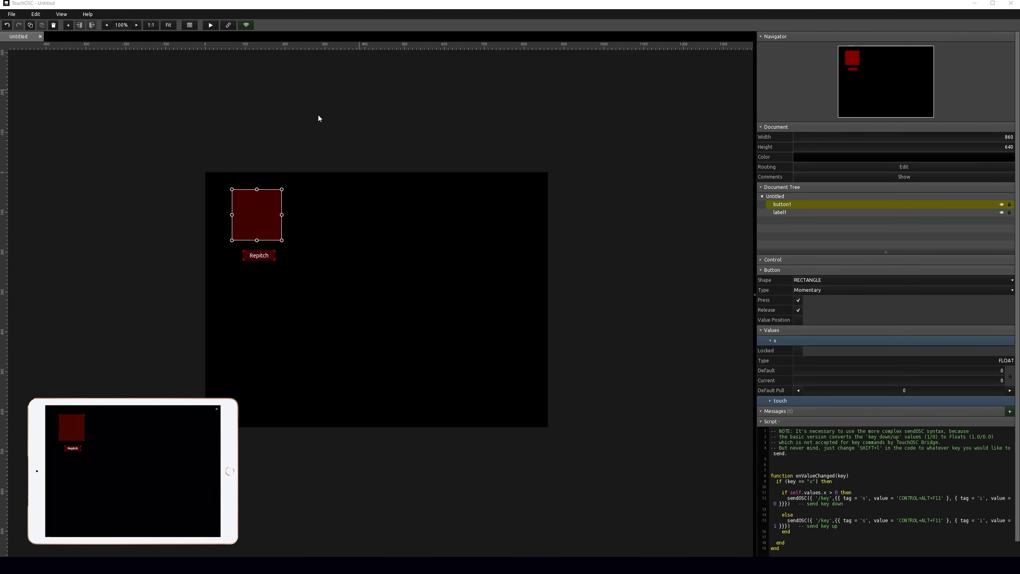
- Change both key commands in the red Repitch button's script to CONTROL+ALT+F7, for key down and key up
click(244, 236)
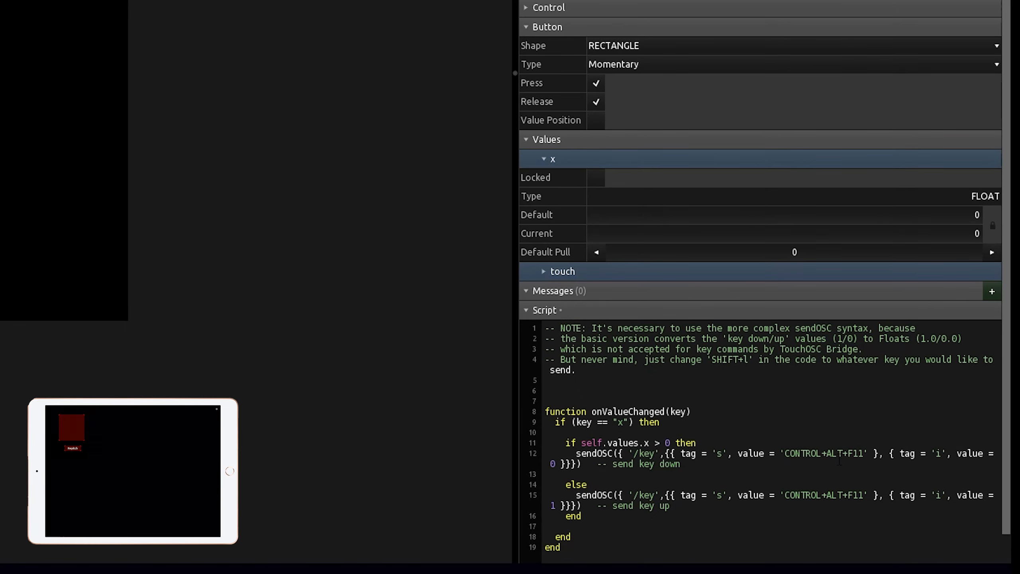
click(853, 453)
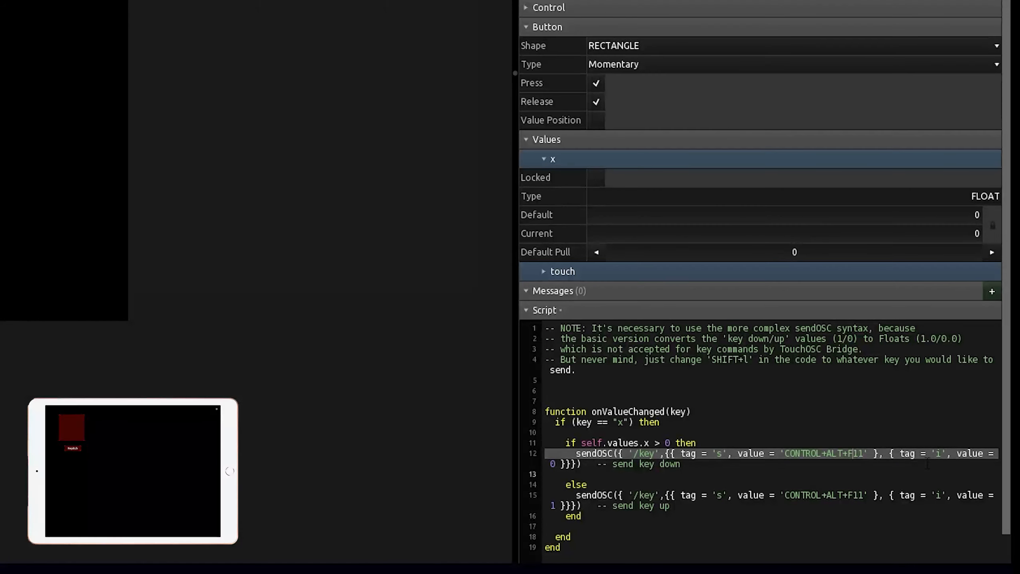
key(Delete)
key(Delete)
text(7)
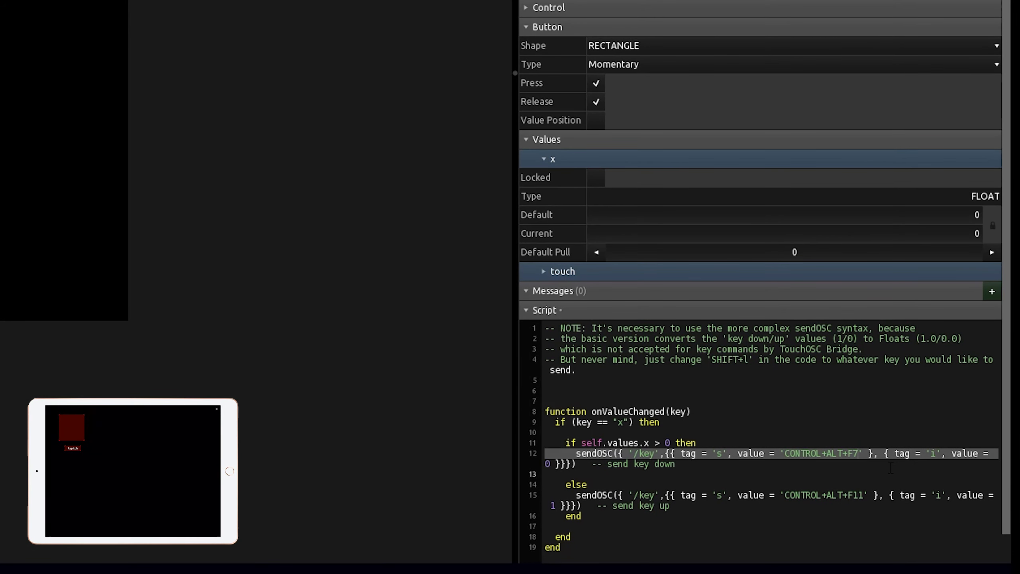
click(859, 498)
key(Delete)
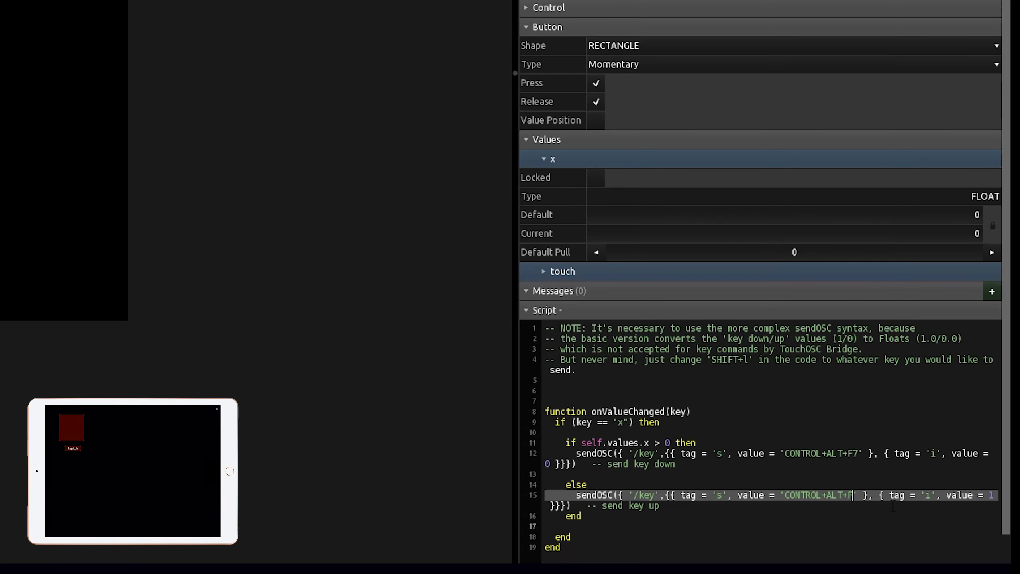
key(BackSpace)
text(7)
click(735, 422)
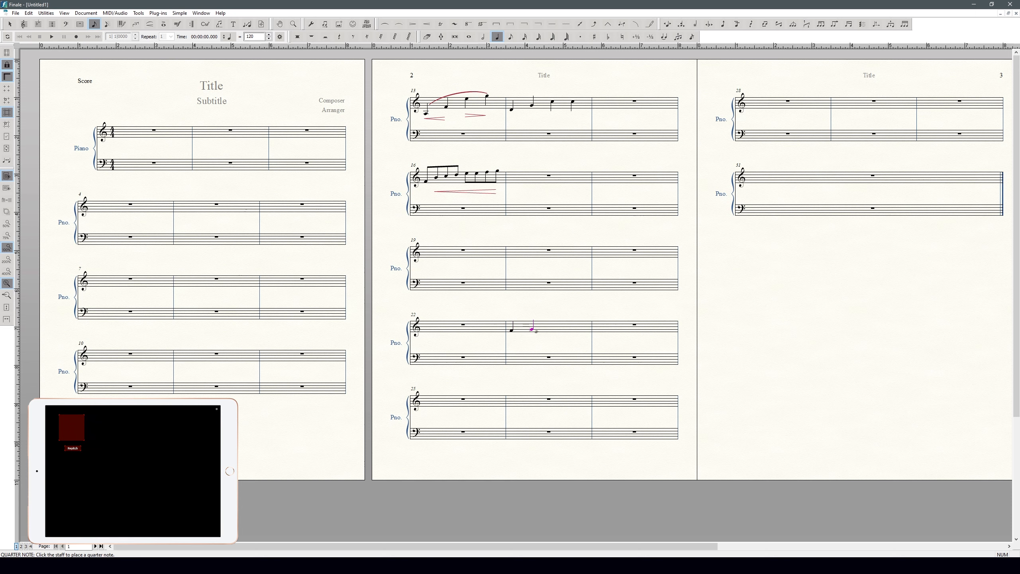
- In Finale, add quarter notes on beats three and four of measure 23's treble staff and activate the Repitch tool
click(553, 327)
click(572, 327)
key(shift+r)
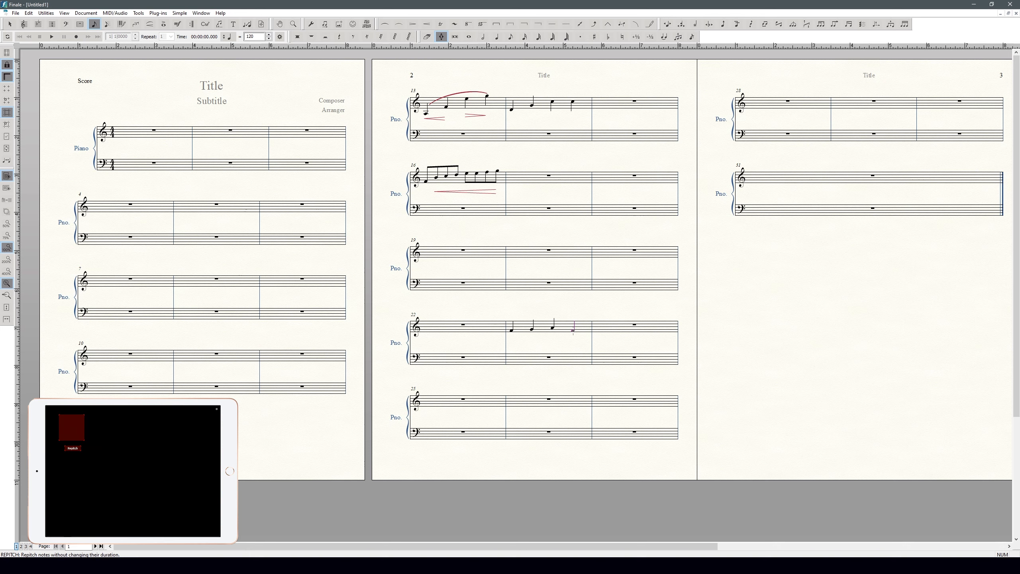
- Switch back to TouchOSC and create a button about 152 by 116 beside the red Repitch button
key(alt+Tab)
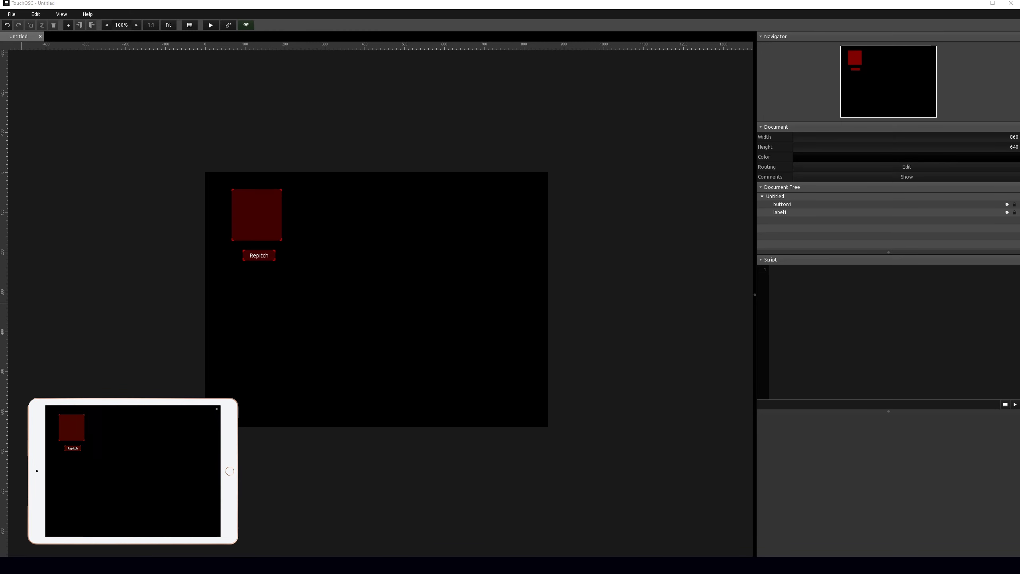
right_click(334, 193)
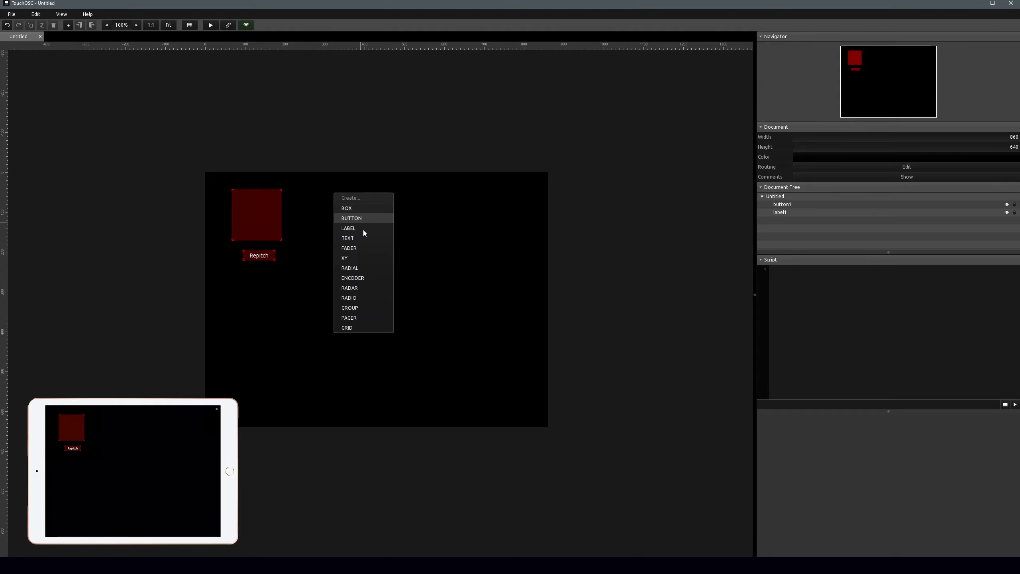
click(353, 218)
drag(355, 214, 395, 240)
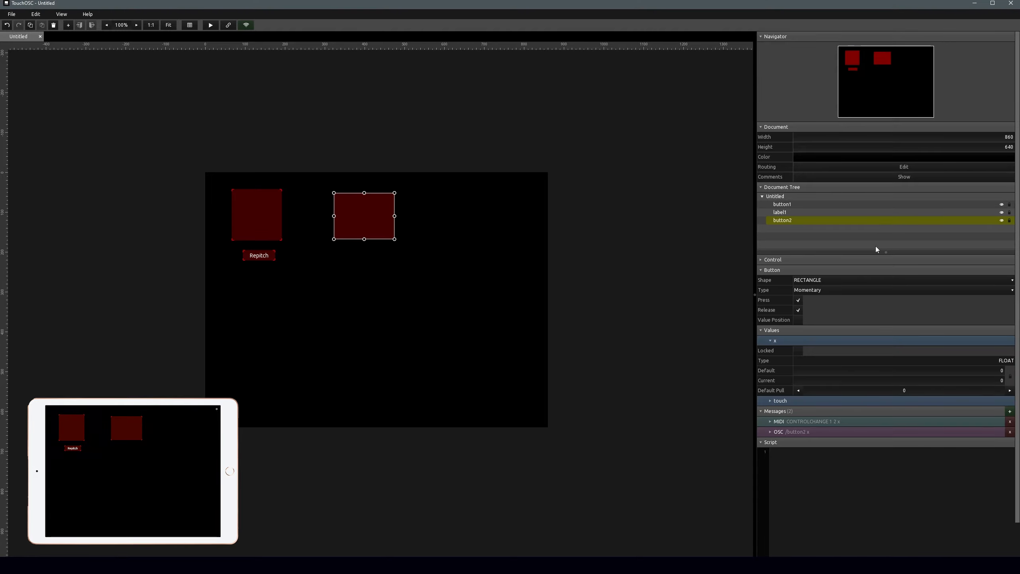
- Set the new button's colour to blue, 3944FFFF
click(797, 258)
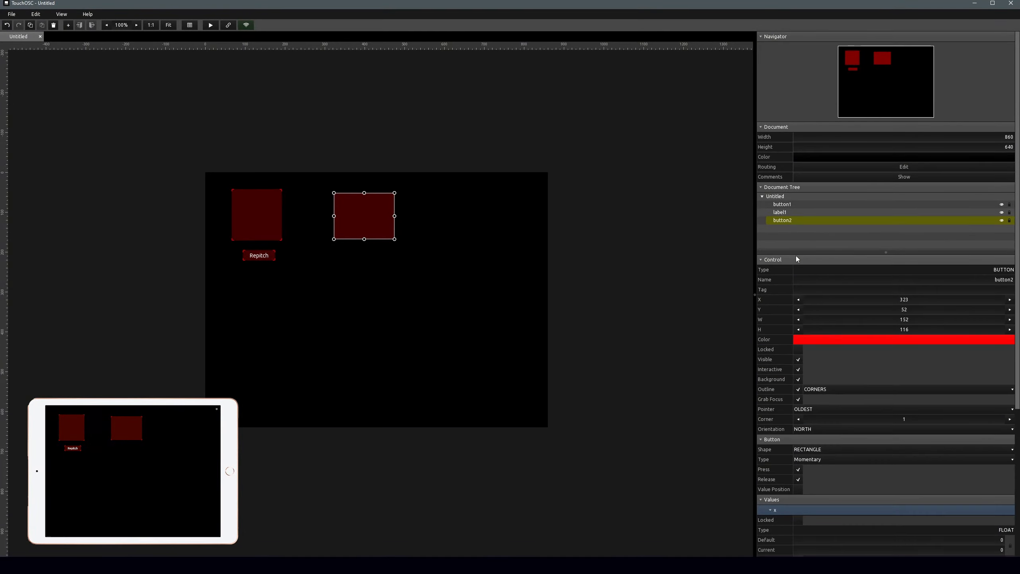
click(827, 340)
click(843, 363)
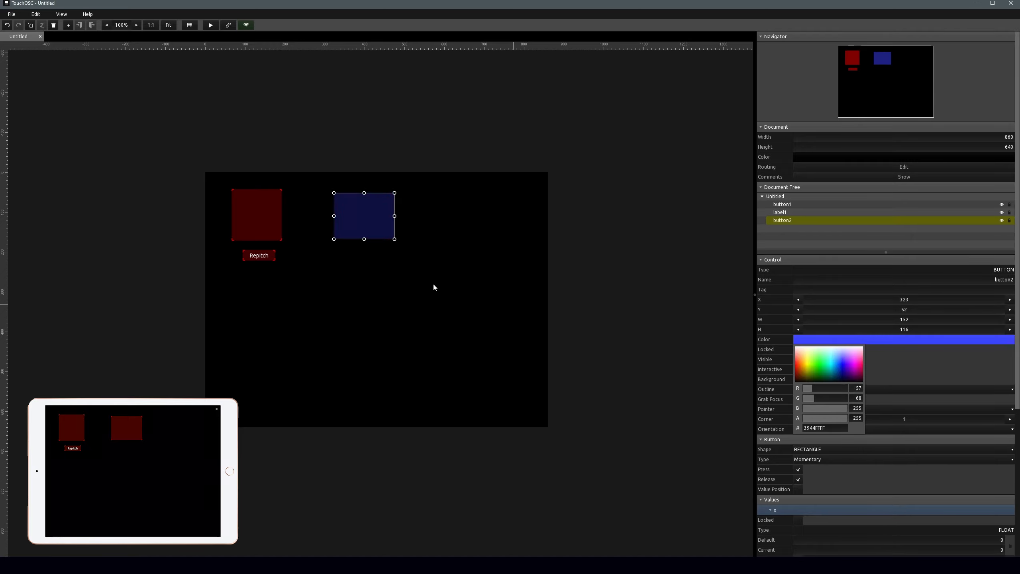
- Create a label beneath the blue button with the text Notehead
right_click(343, 251)
click(361, 324)
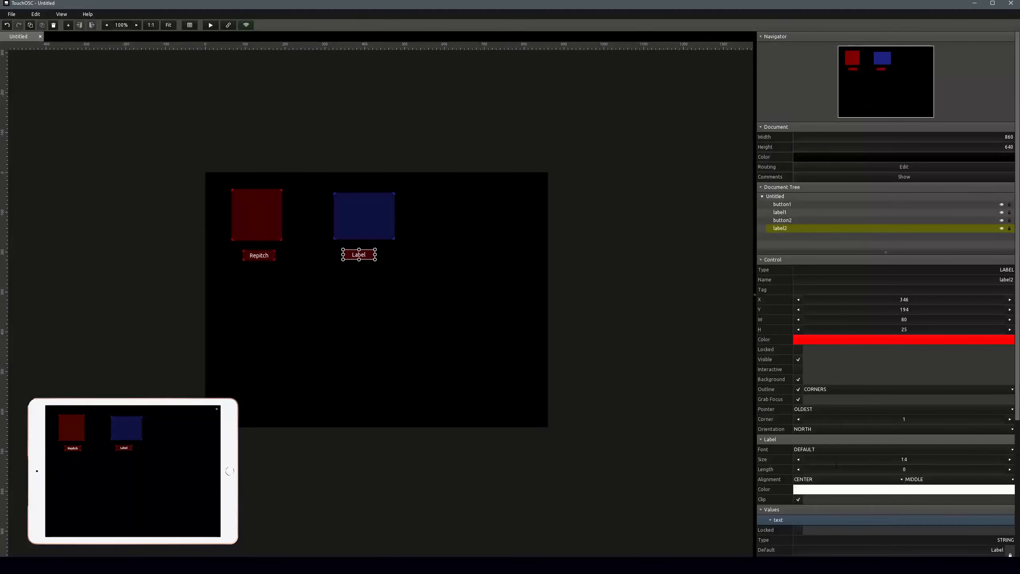
text(Notehead)
key(Return)
click(408, 104)
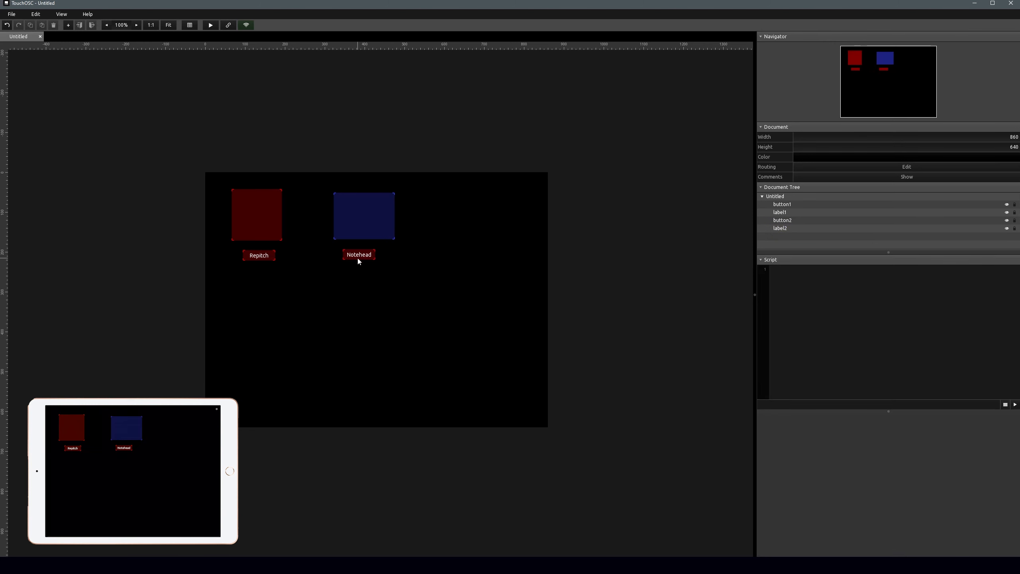
- Change the Notehead label's colour to blue
click(358, 259)
click(831, 340)
click(842, 369)
click(466, 142)
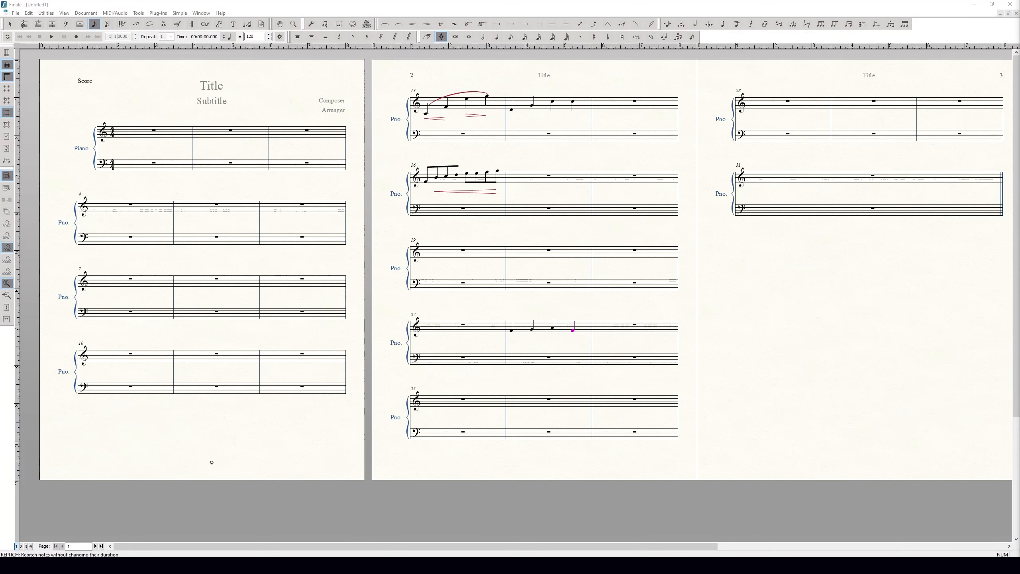
- In Finale's TG Tools Menu Shortcuts, remove the Ctrl-Alt-F7 shortcut for Repitch
click(158, 13)
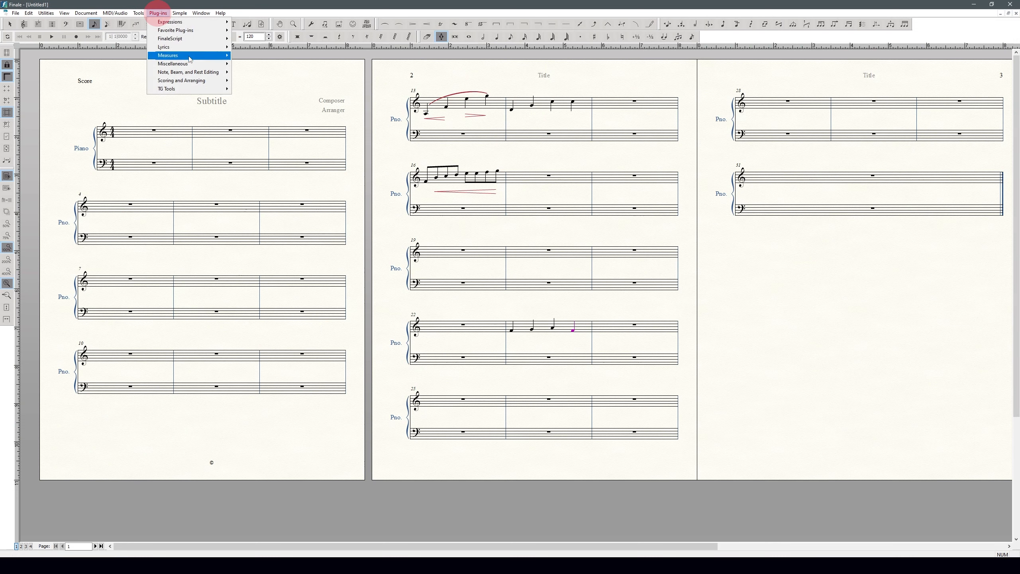
mouse_move(194, 88)
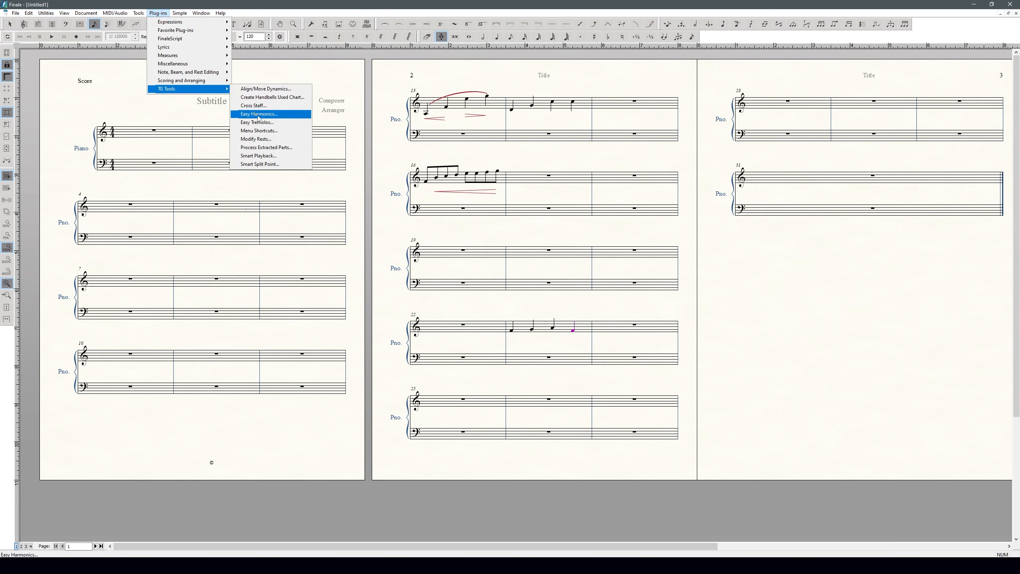
click(259, 130)
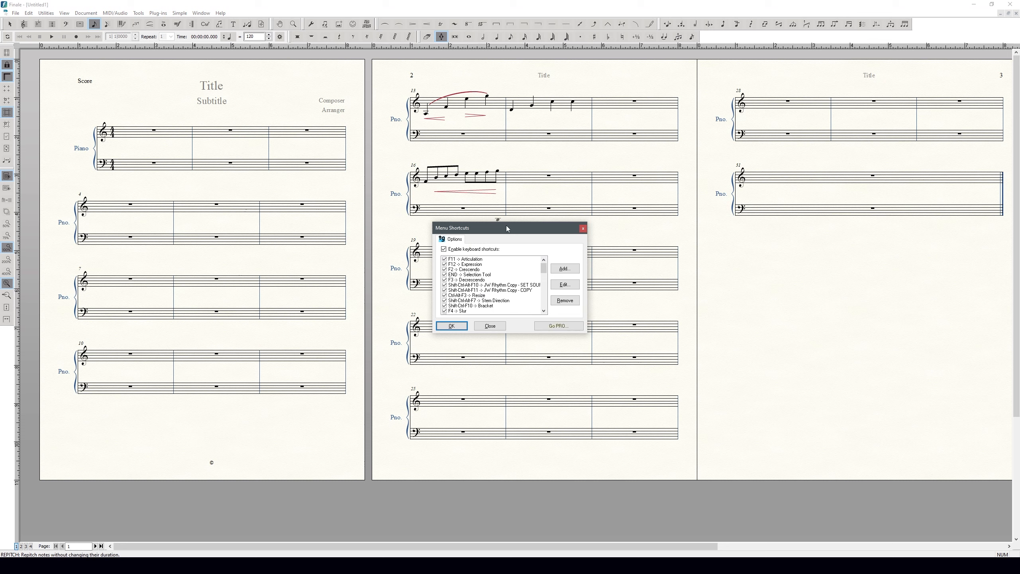
scroll(511, 288, down, 10)
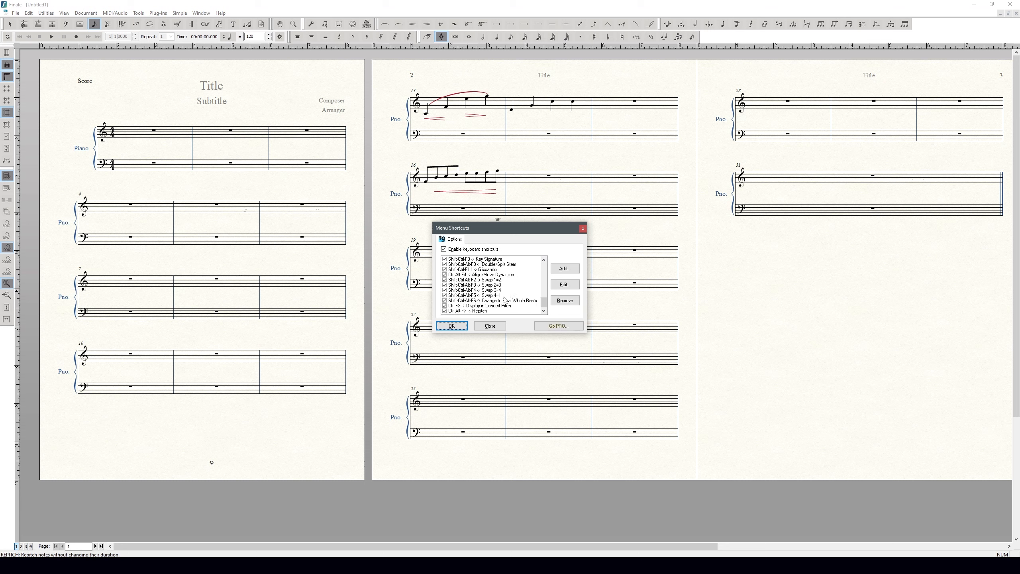
click(487, 311)
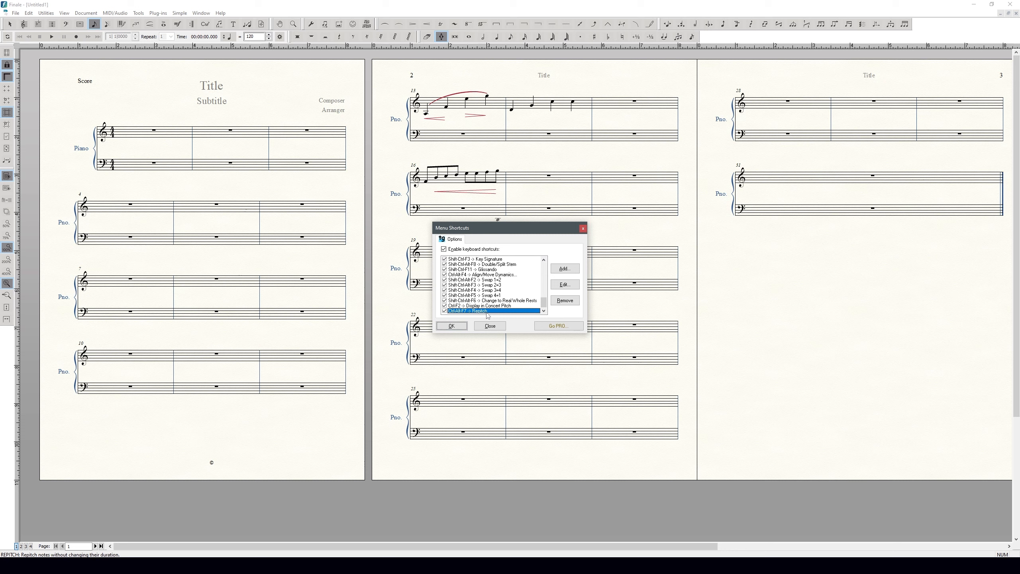
click(565, 300)
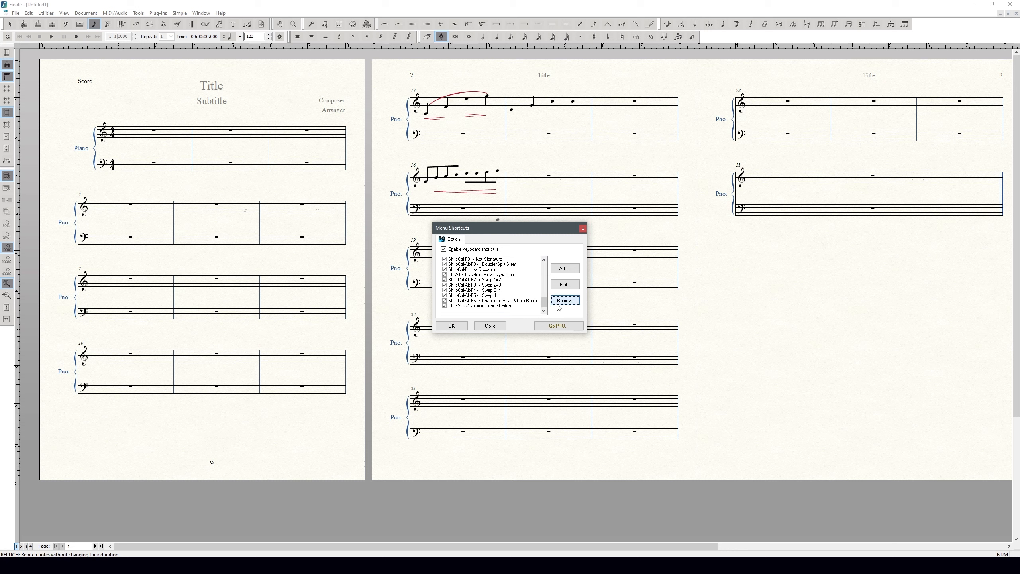
- Add a new key assignment using F7 with the Ctrl and Alt modifiers
click(562, 270)
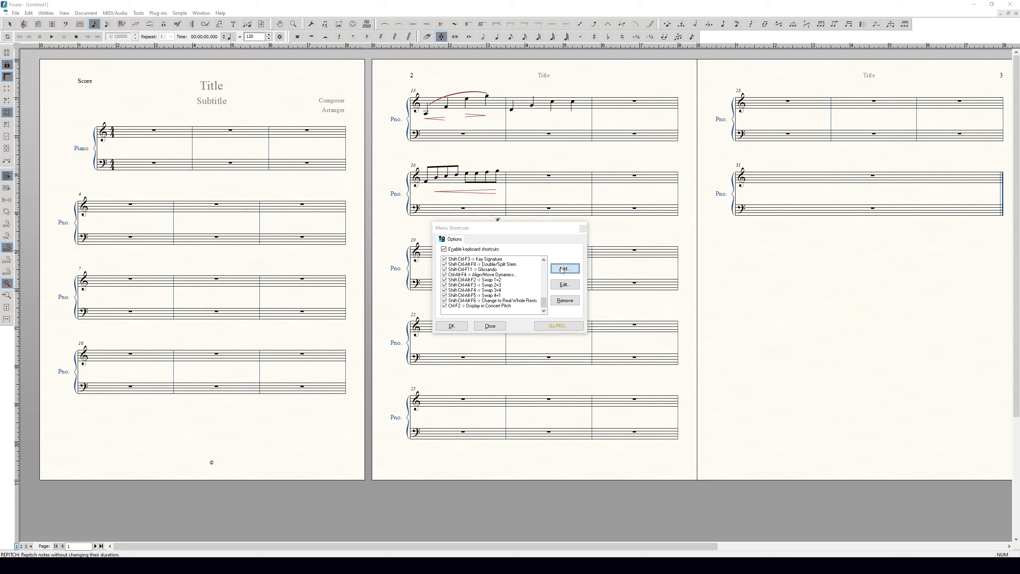
click(512, 252)
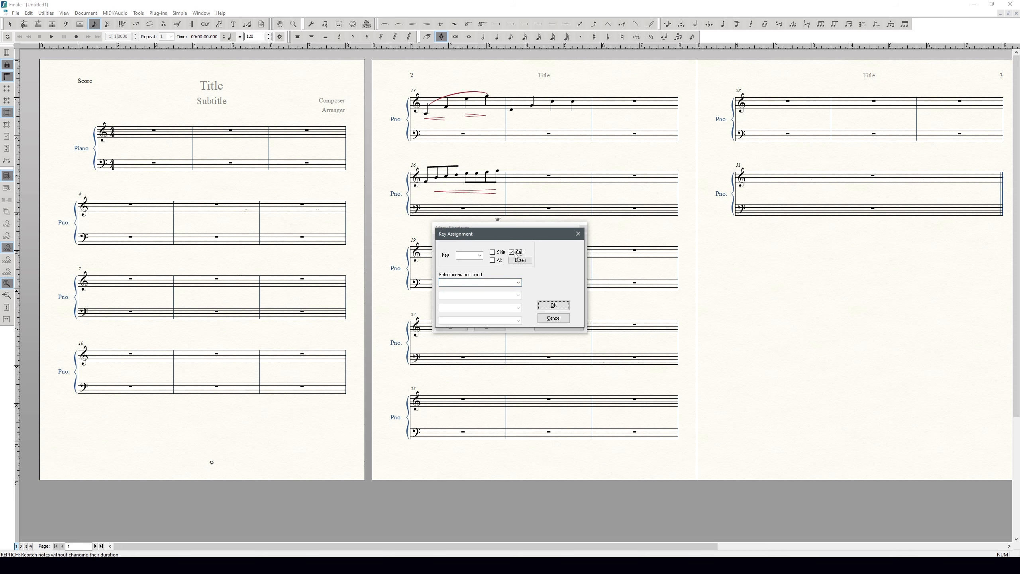
click(493, 260)
click(479, 255)
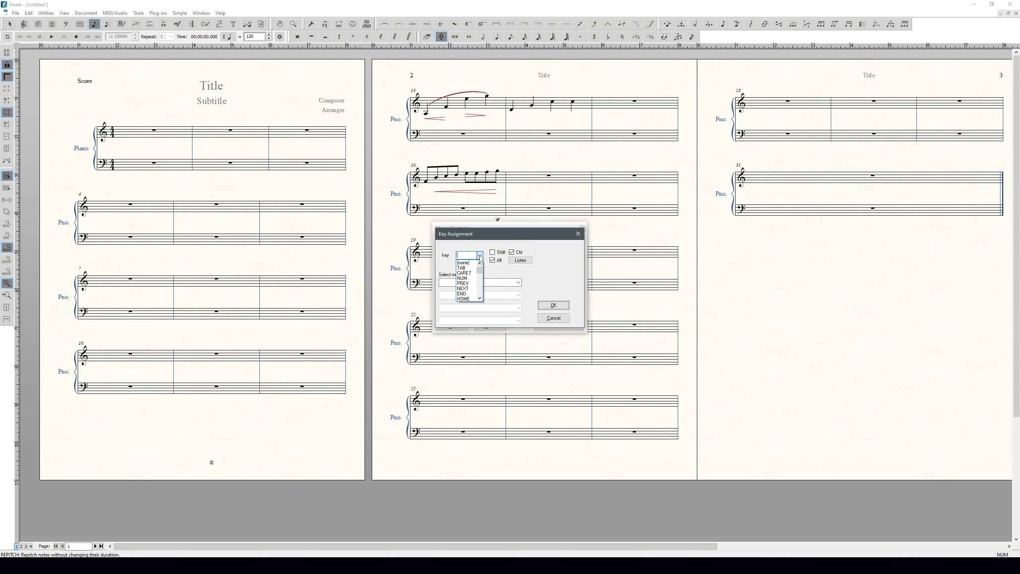
scroll(467, 290, down, 5)
scroll(467, 289, down, 2)
click(467, 277)
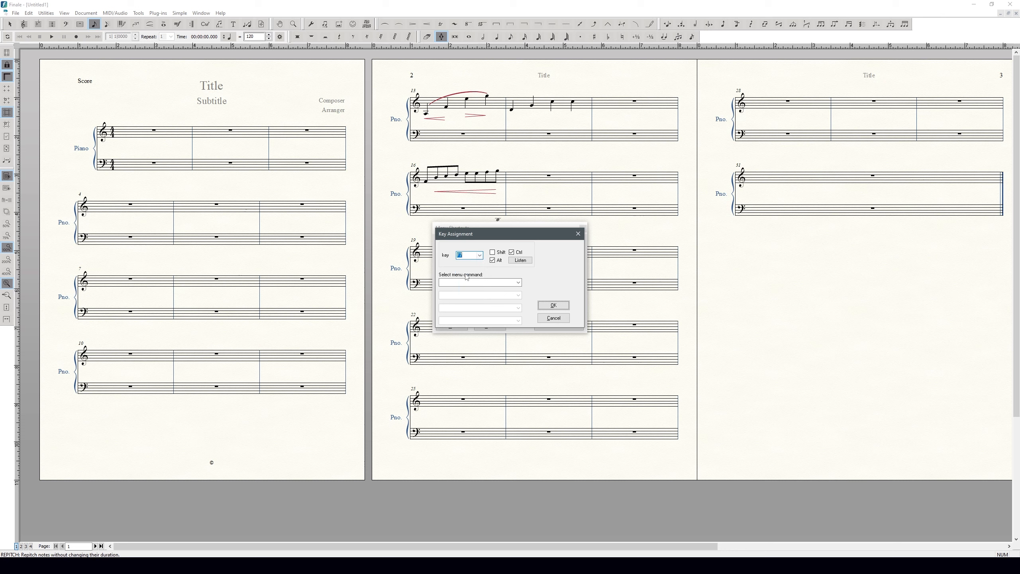
- Assign the new shortcut to the command Tools, Advanced Tools, Special Tools, Note Shape, and save the menu shortcuts
click(518, 282)
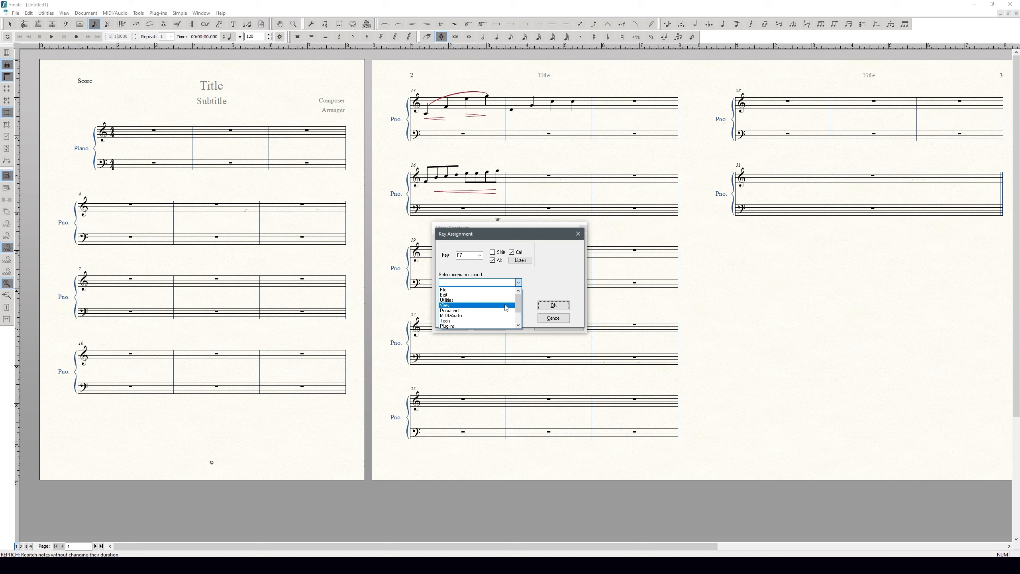
click(503, 321)
click(519, 296)
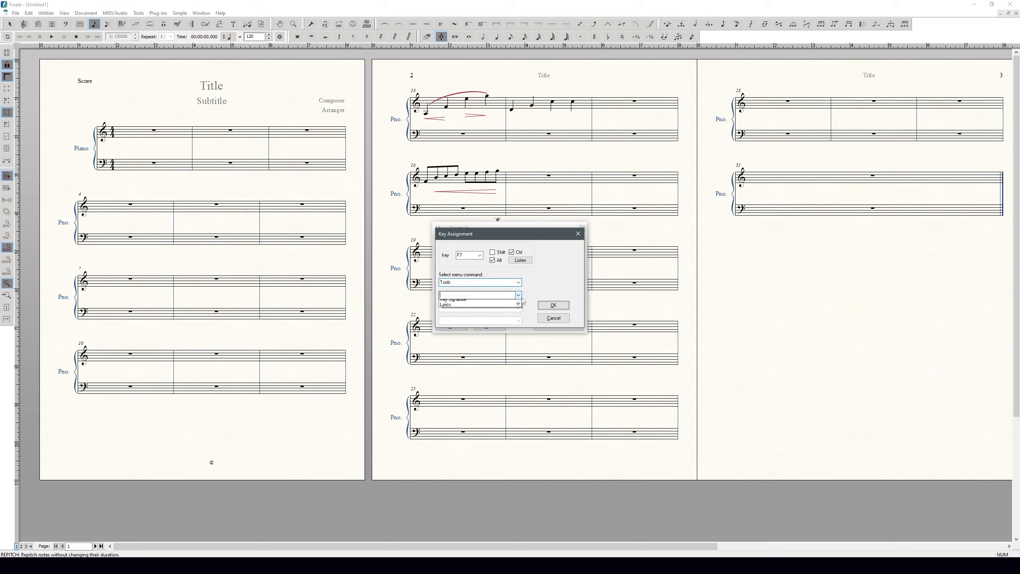
click(509, 302)
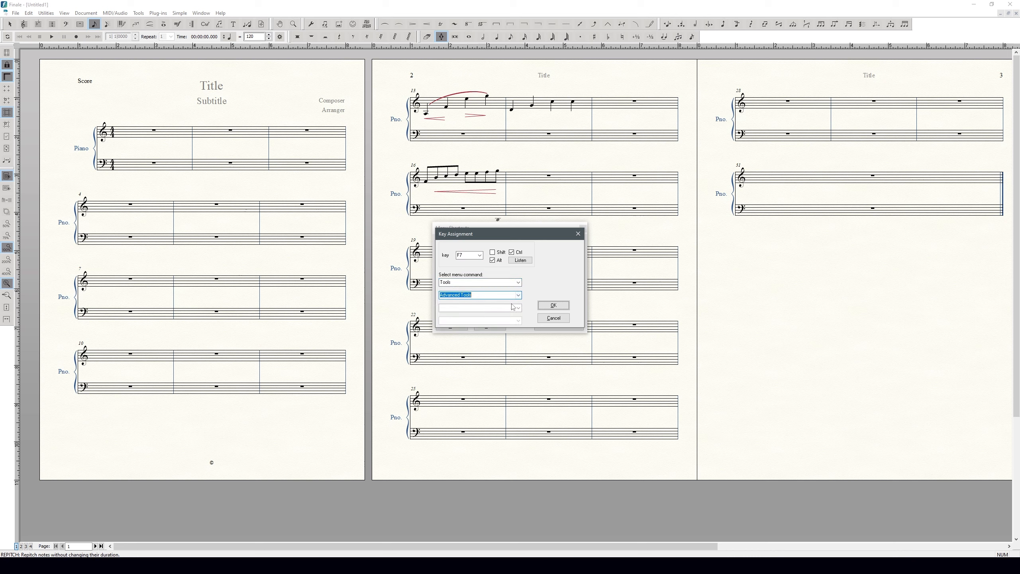
click(518, 308)
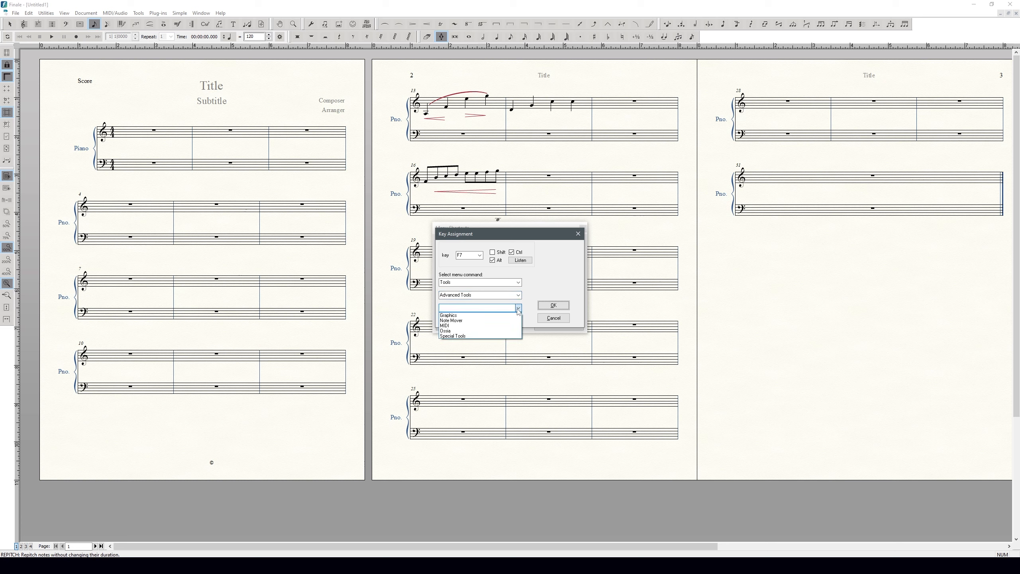
click(510, 335)
click(518, 320)
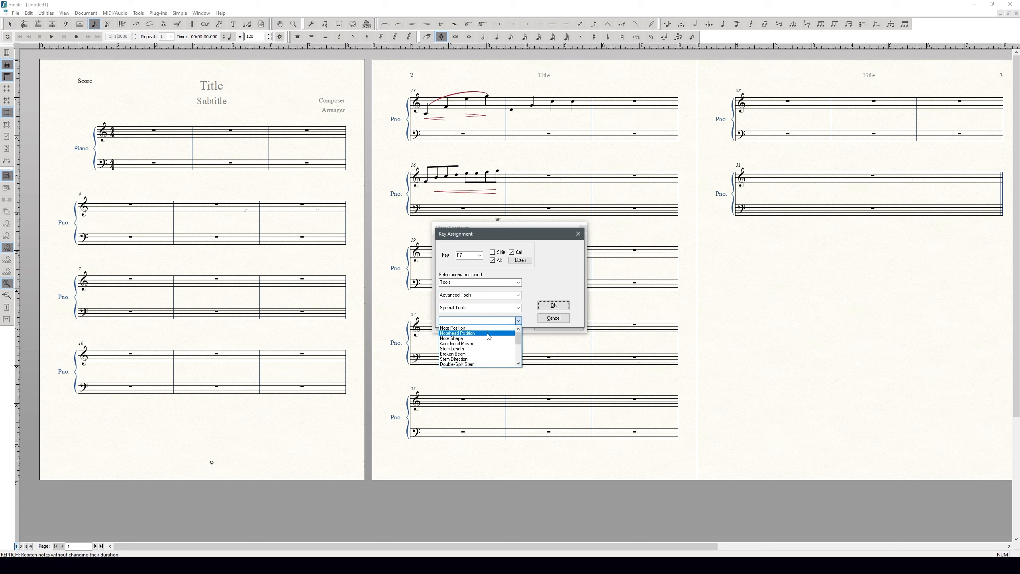
click(490, 338)
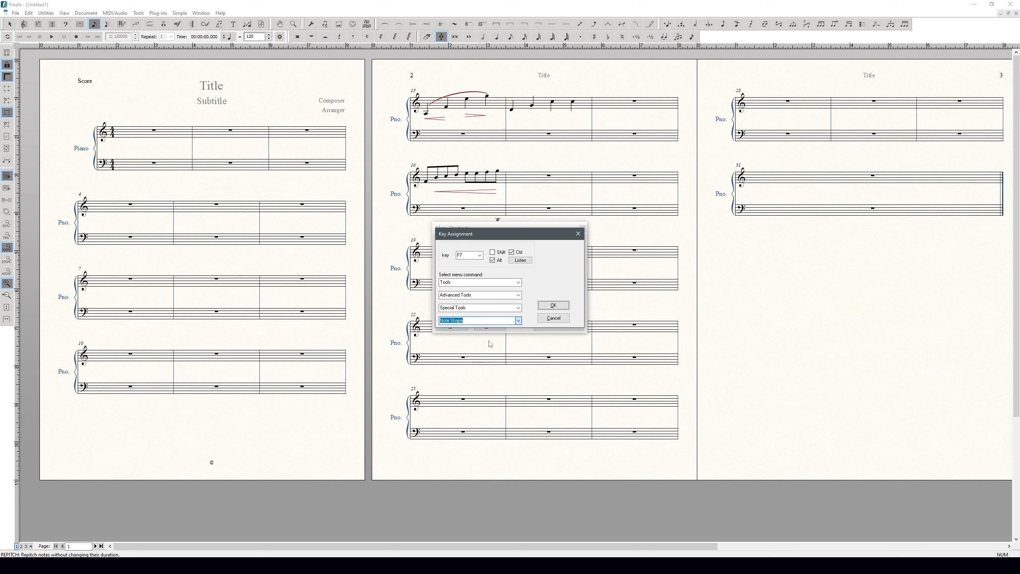
click(545, 307)
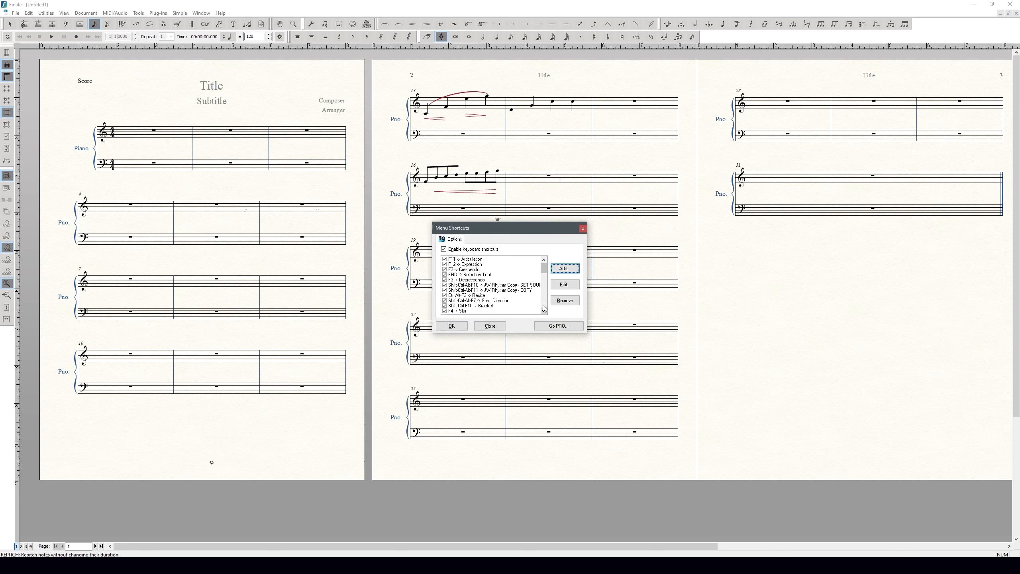
click(451, 326)
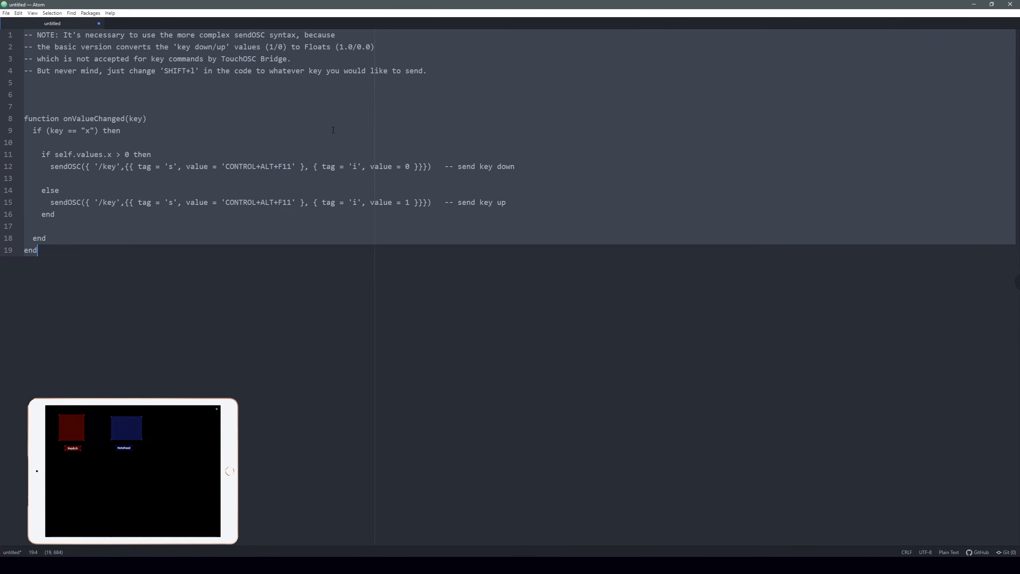
- Copy the entire sendOSC key command script from the untitled file in Atom
click(326, 105)
key(ctrl+a)
key(ctrl+c)
click(974, 4)
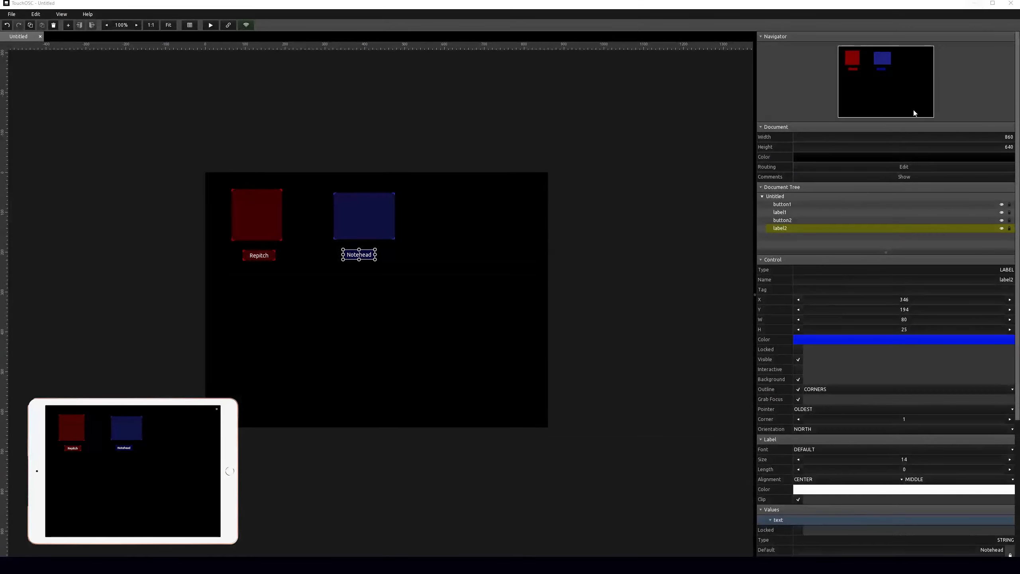
- Delete both the MIDI and the OSC message from the blue Notehead button
click(382, 200)
scroll(847, 473, down, 5)
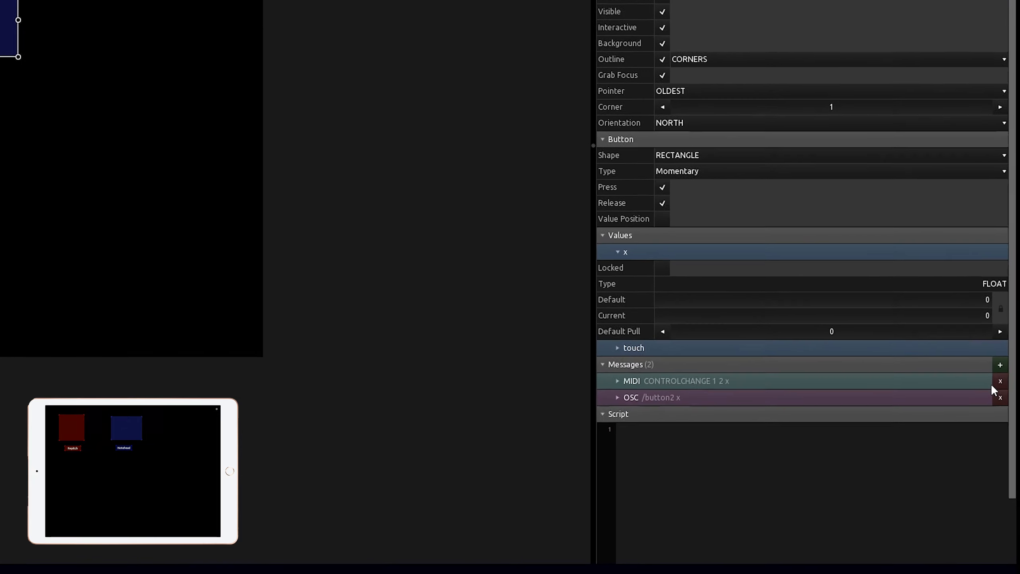
click(1010, 452)
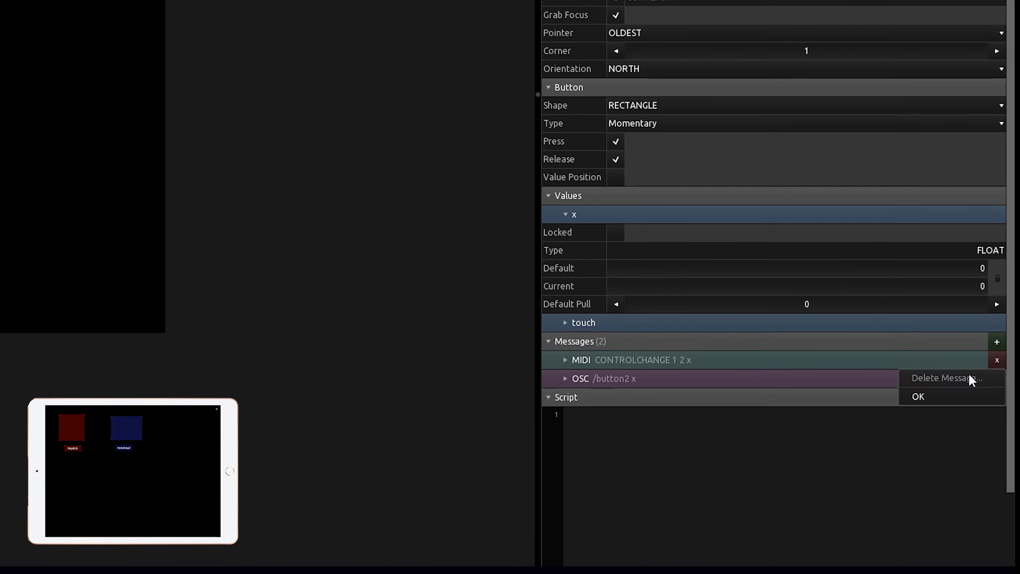
click(946, 395)
click(997, 360)
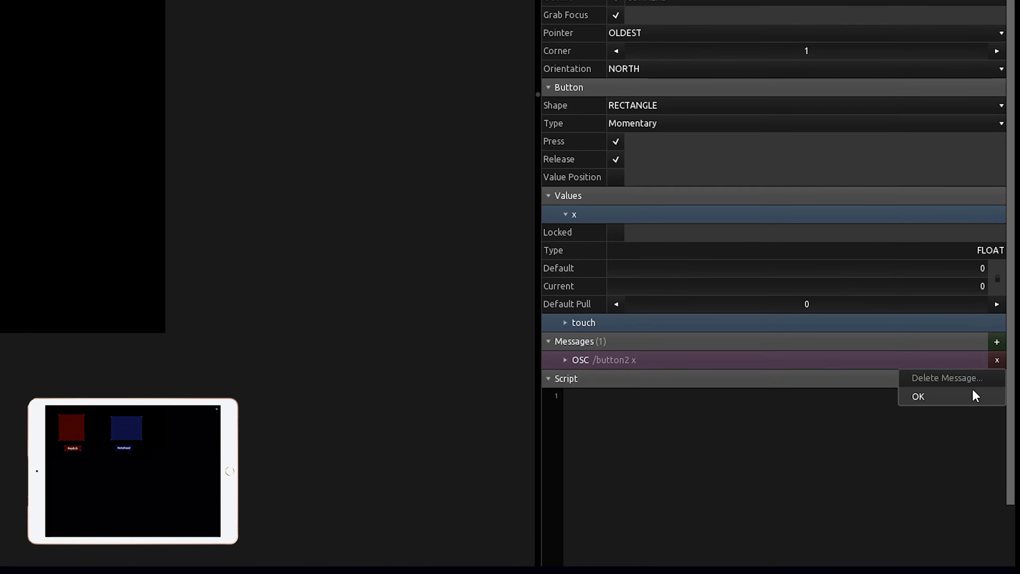
click(972, 392)
- Paste the copied sendOSC key command code into the Notehead button's script
click(754, 407)
key(ctrl+v)
scroll(850, 445, down, 3)
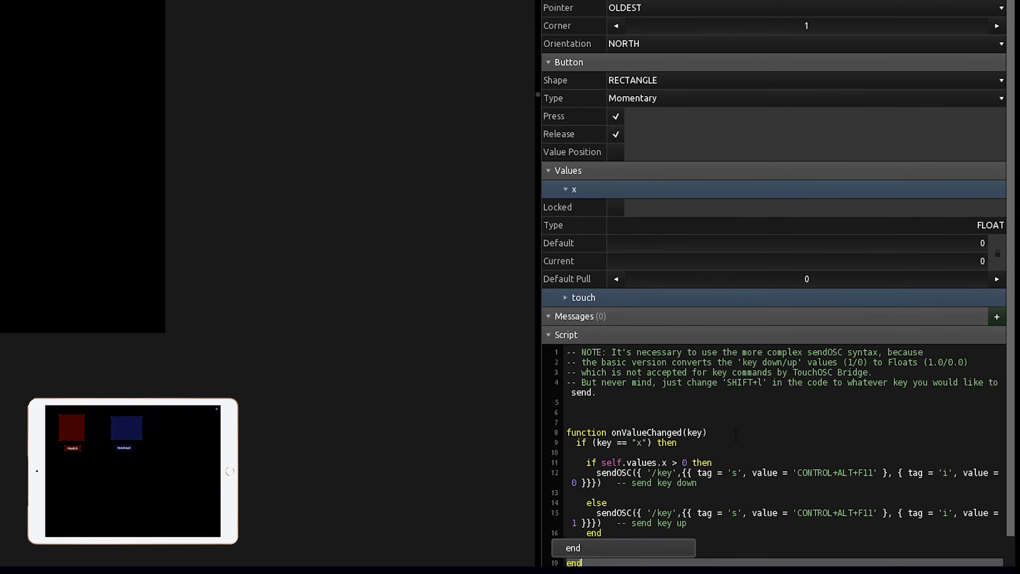
- Change the key value in both the key-down and key-up sendOSC lines to CONTROL+ALT+F7
click(874, 430)
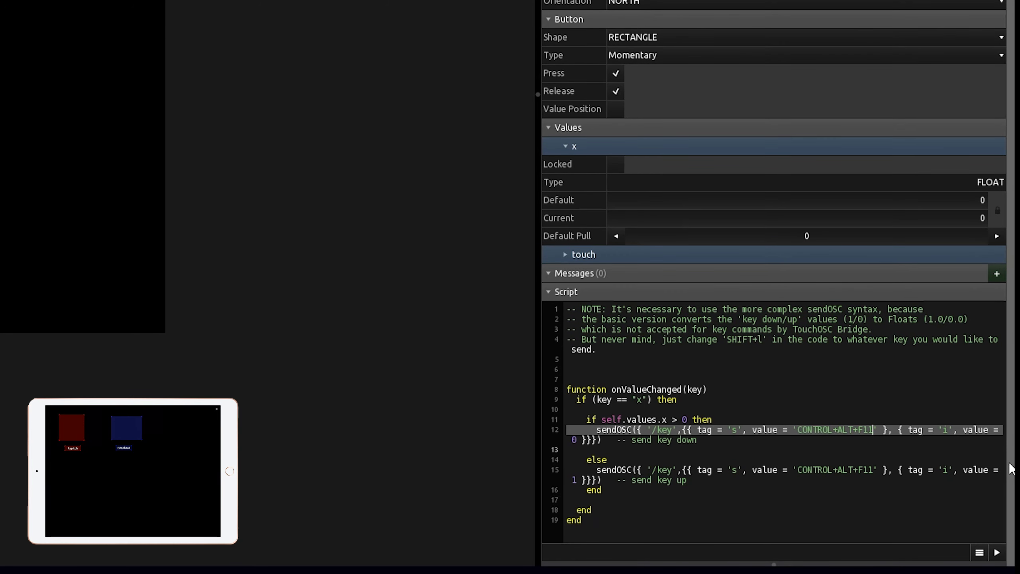
key(BackSpace)
key(BackSpace)
text(7)
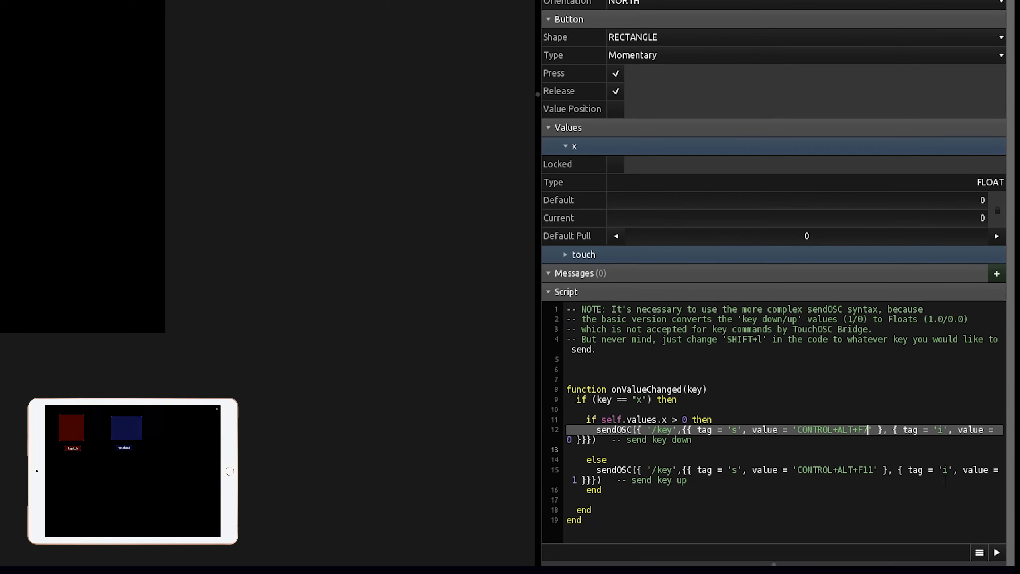
click(878, 471)
key(BackSpace)
key(BackSpace)
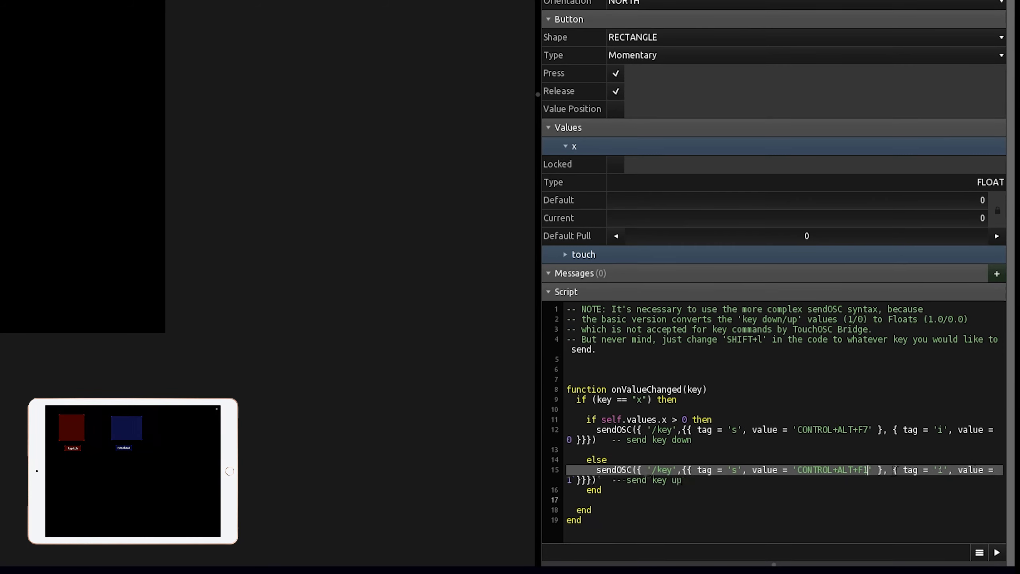
text(7)
- In Finale, use the Note Shape tool to replace the fourth note's head in measure 23 with the parentheses symbol U+E0CE
click(306, 119)
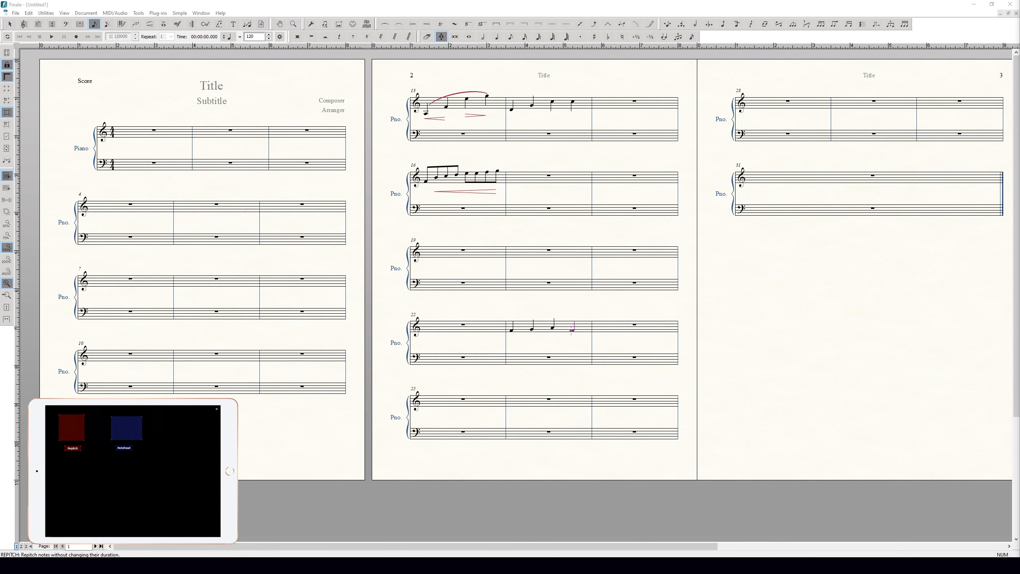
click(573, 327)
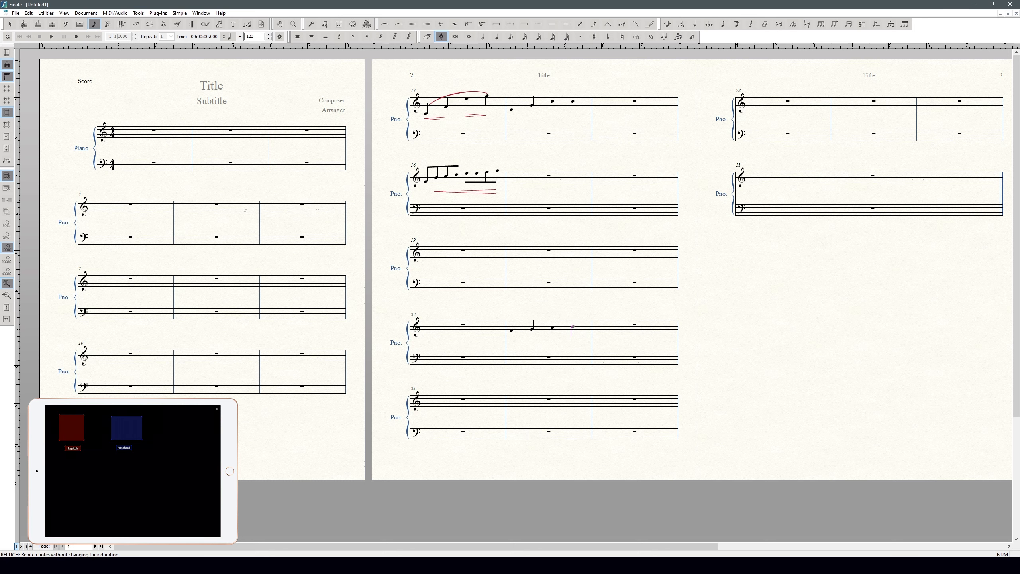
key(F2)
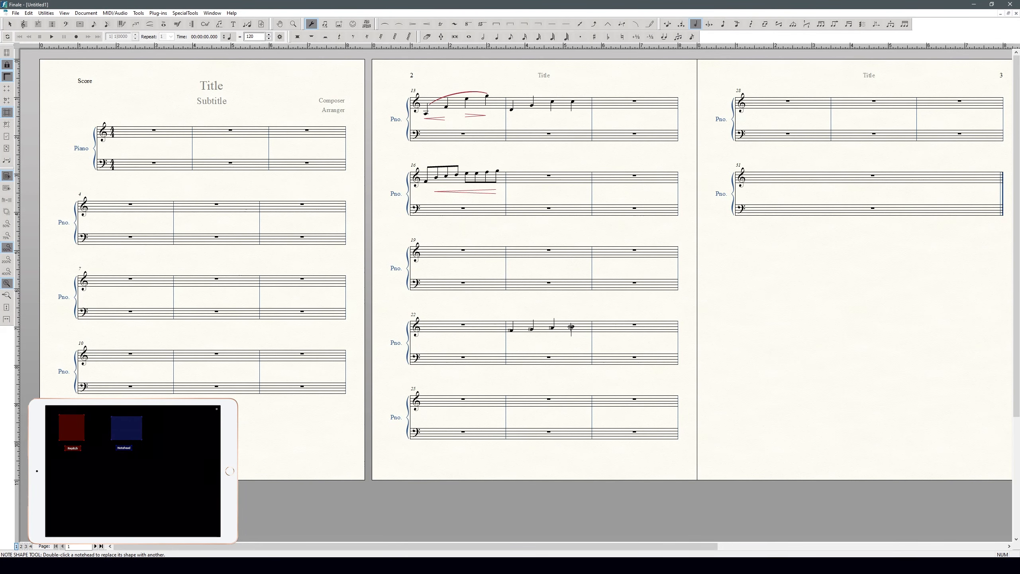
double_click(573, 328)
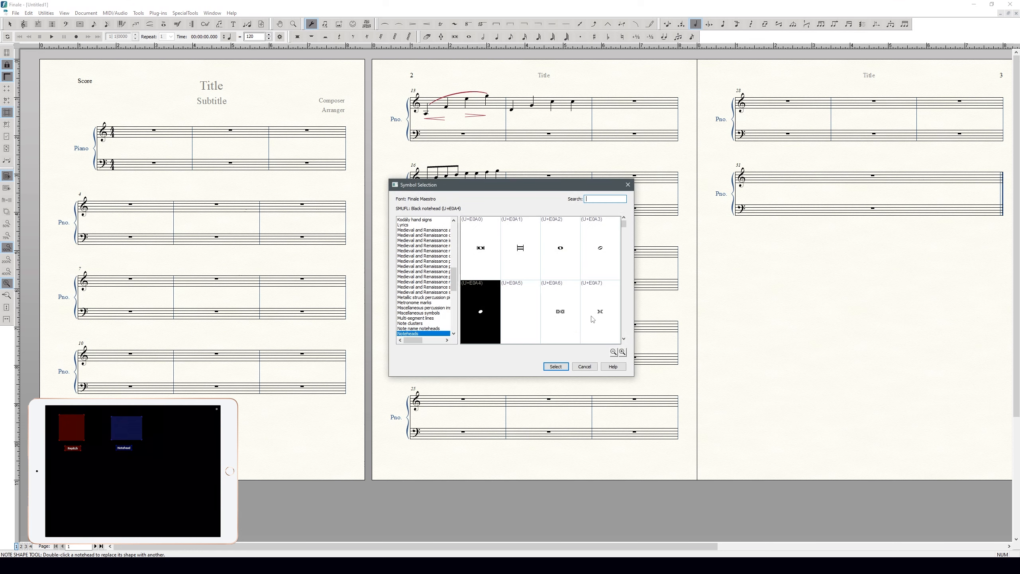
scroll(593, 319, down, 4)
scroll(561, 276, down, 1)
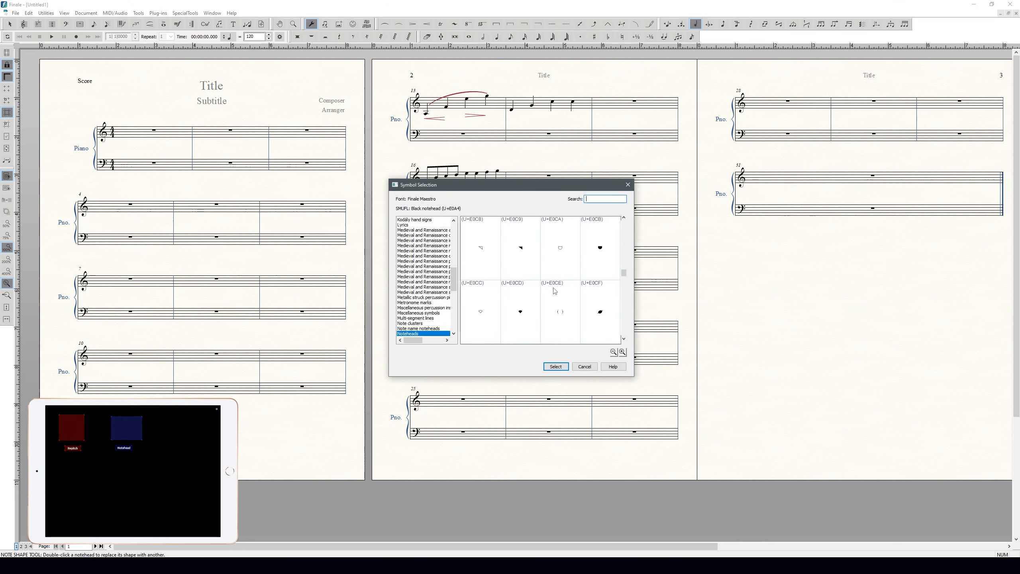
double_click(561, 316)
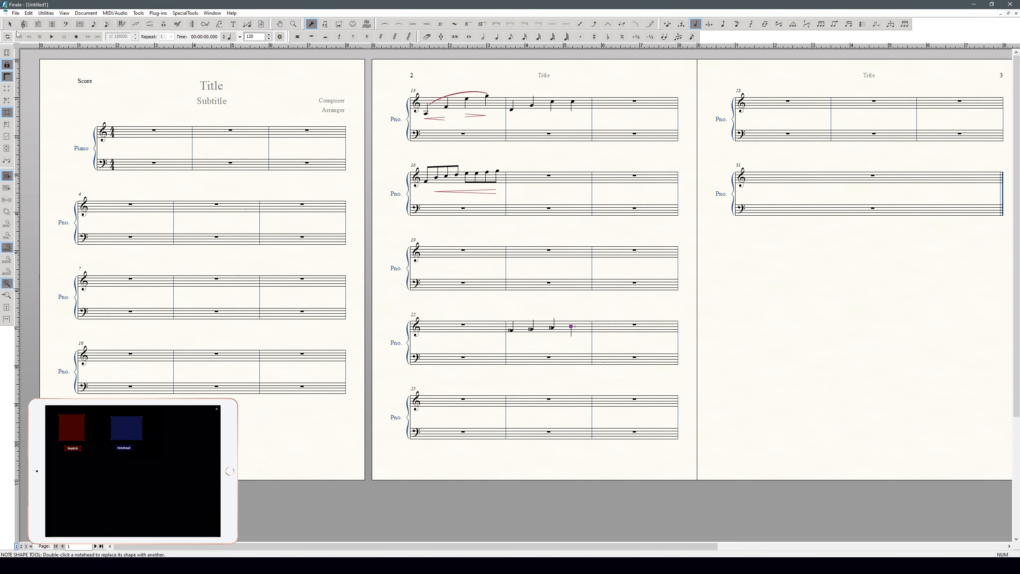
- Reactivate the Note Shape tool from the Selection tool and replace the second note's head in measure 14 with the X symbol U+E0F8
key(Escape)
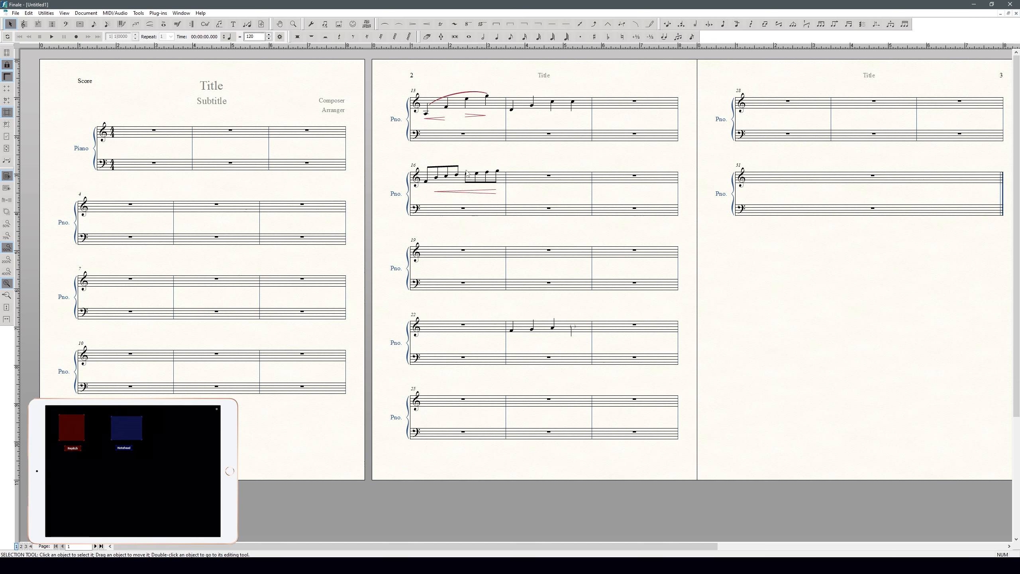
key(n)
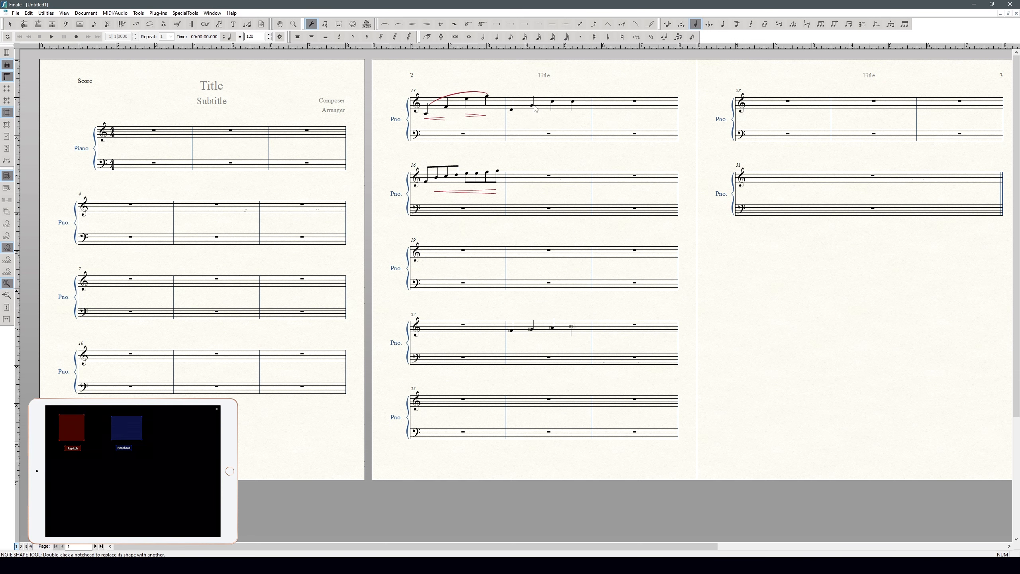
double_click(531, 105)
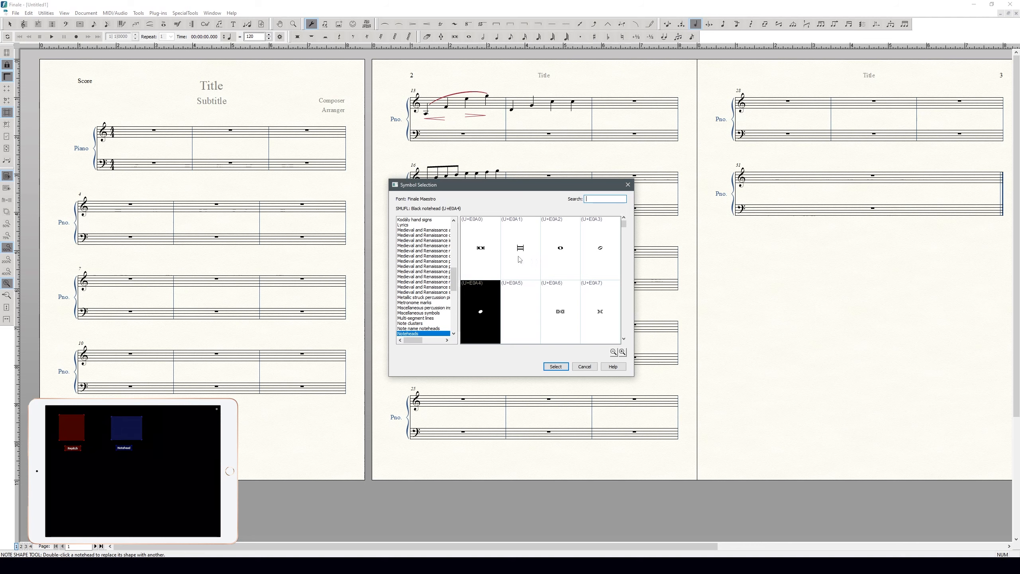
scroll(516, 261, down, 10)
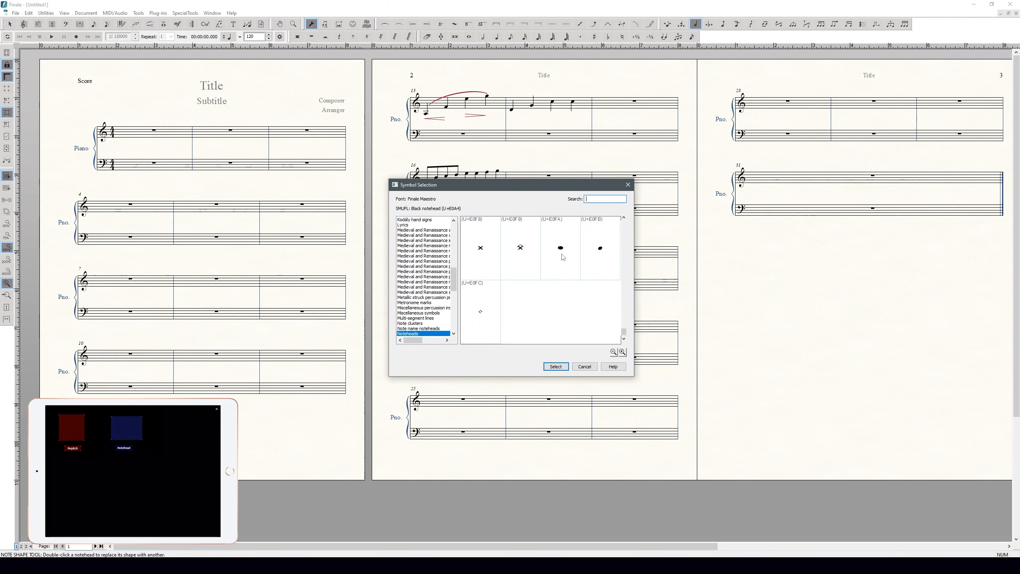
double_click(480, 247)
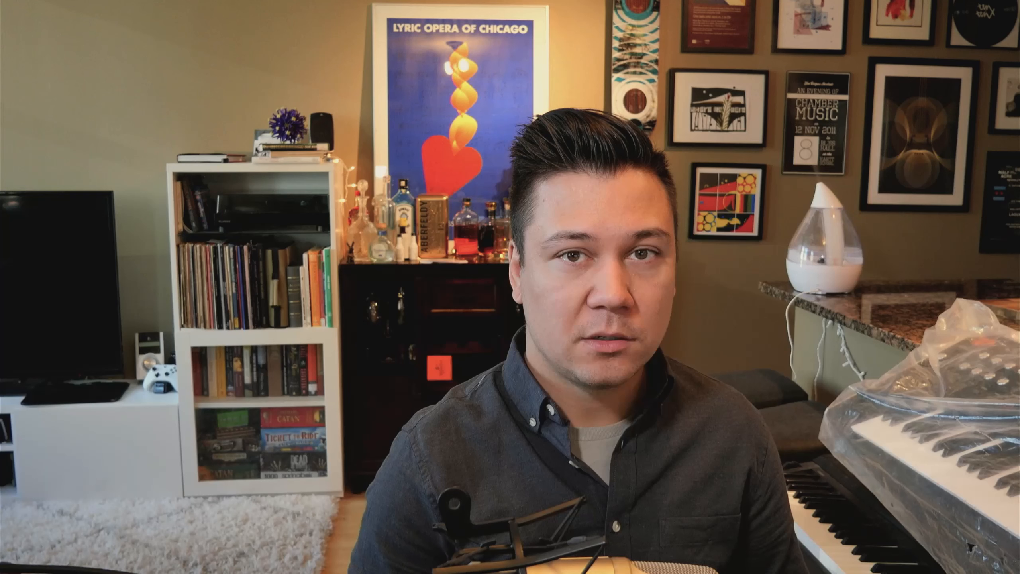